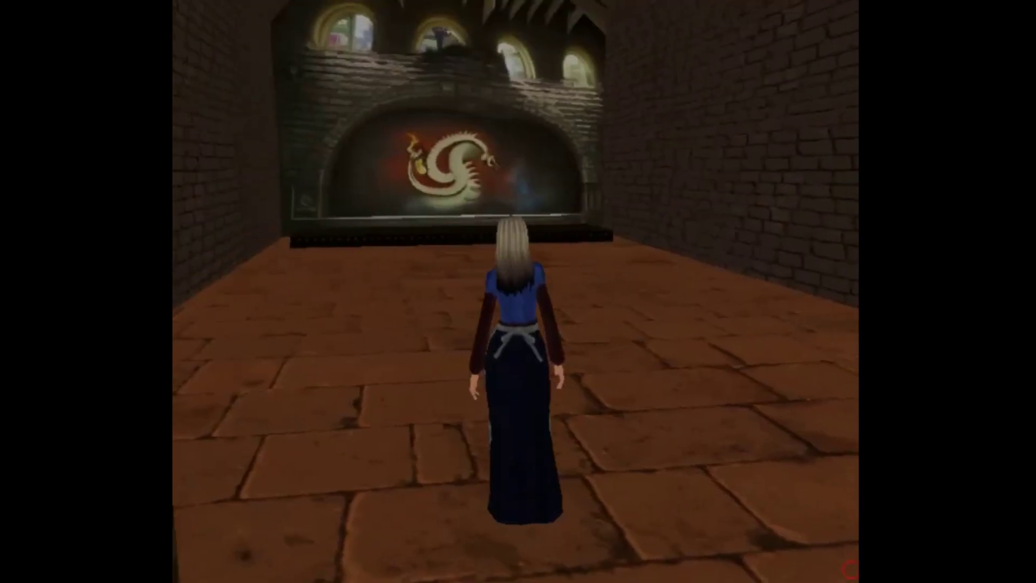
Step: Walk the avatar from the dragon mural through the stone corridor to the patterned table in the large hall
{"action": "key", "text": "Right"}
{"action": "key", "text": "Left"}
{"action": "key", "text": "Up"}
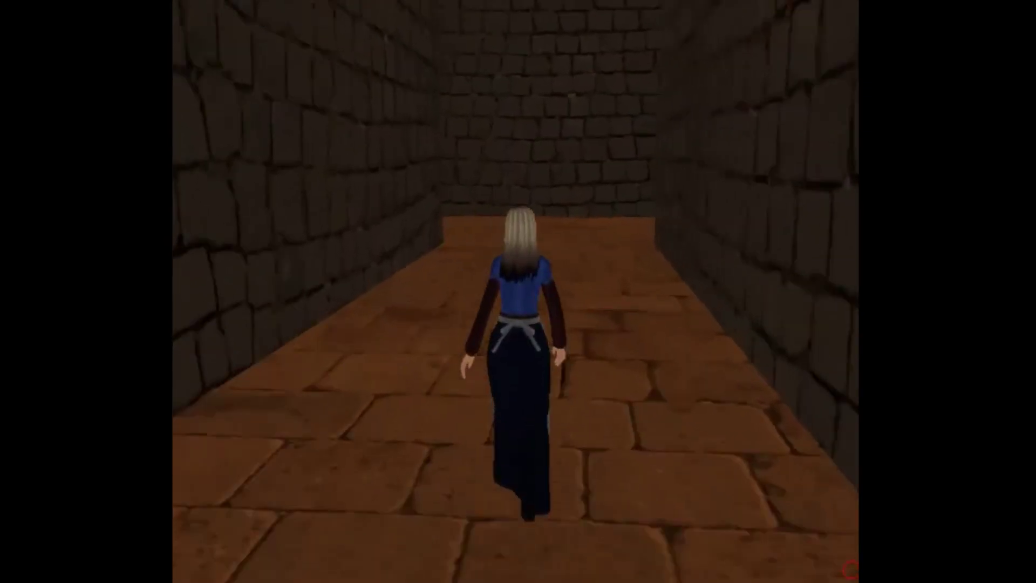
{"action": "key", "text": "Up"}
{"action": "key", "text": "Right"}
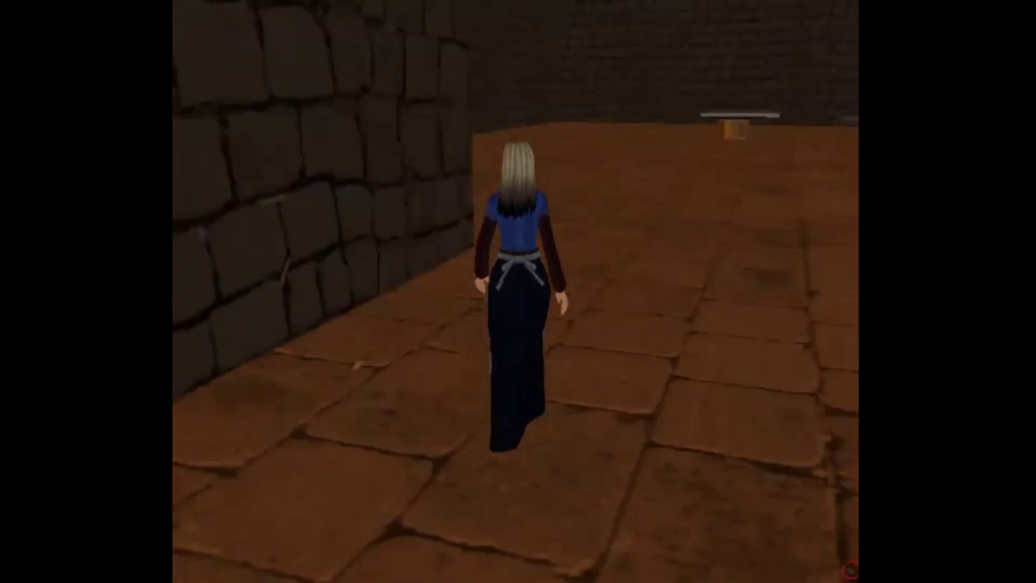
{"action": "key", "text": "Right"}
{"action": "key", "text": "Up"}
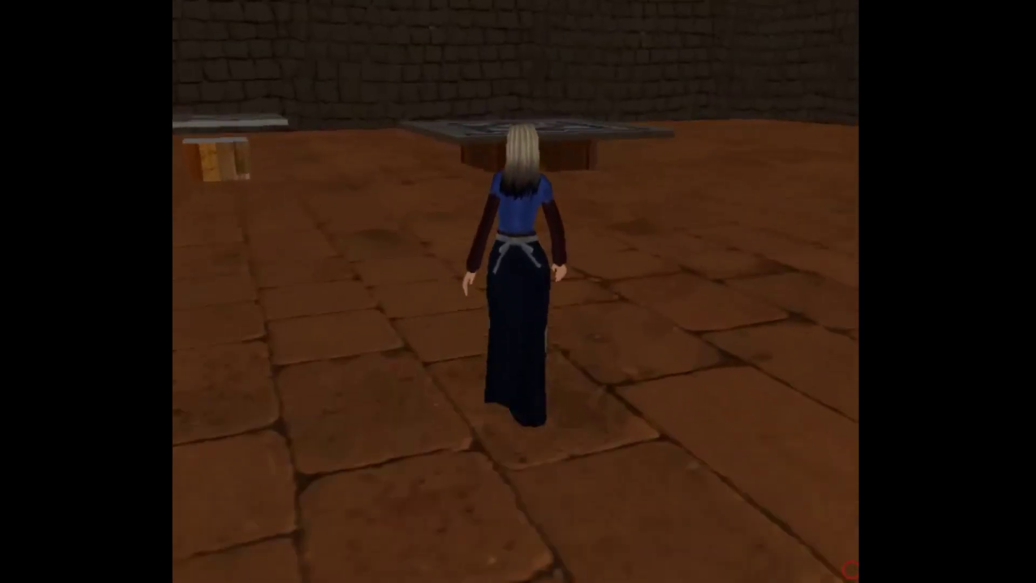
{"action": "key", "text": "Up"}
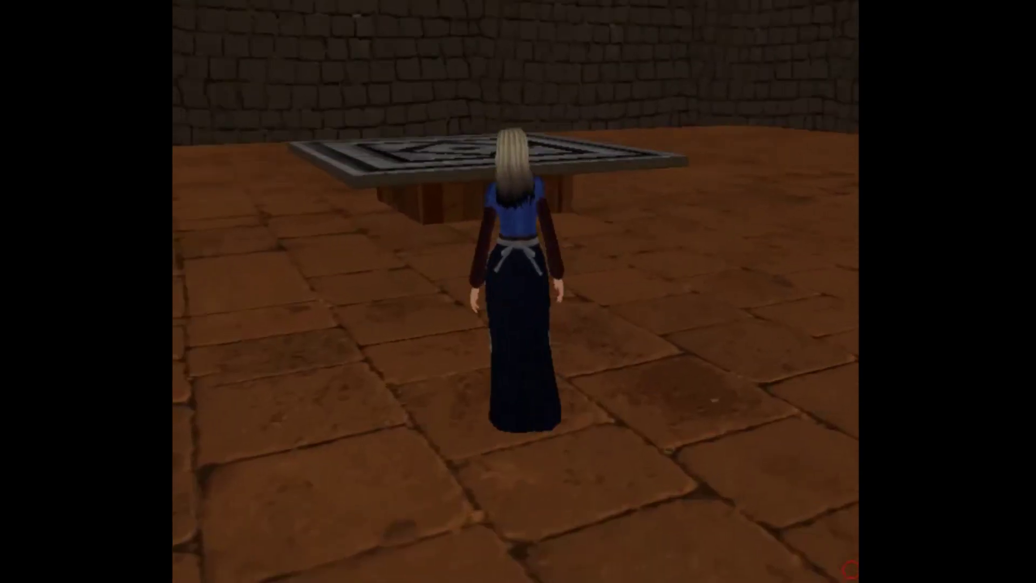
{"action": "key", "text": "Up"}
{"action": "key", "text": "Left"}
{"action": "key", "text": "Right"}
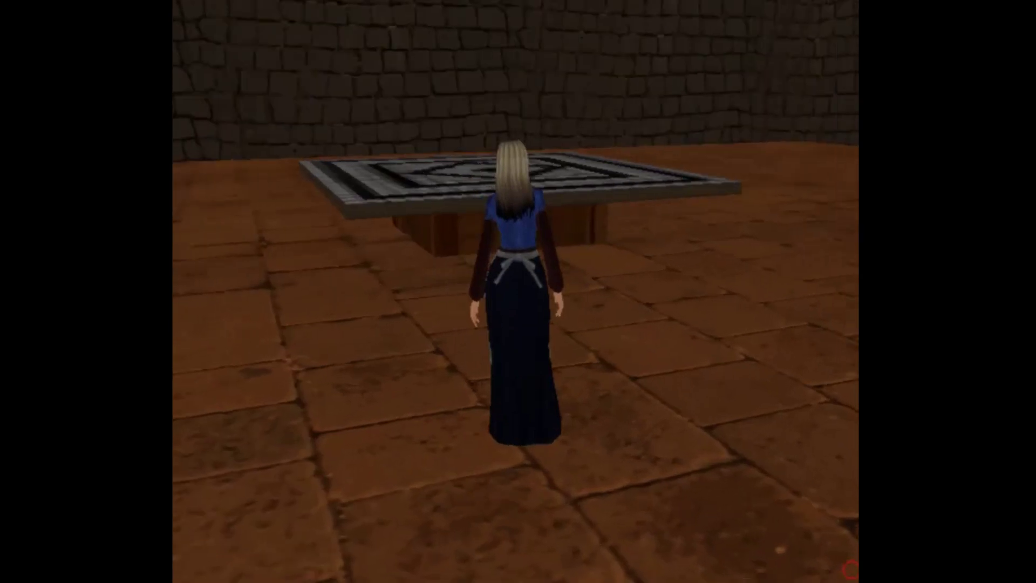
Step: Open the TEST4 map in the 2D editor and show its domains around the hall's tables
{"action": "key", "text": "Escape"}
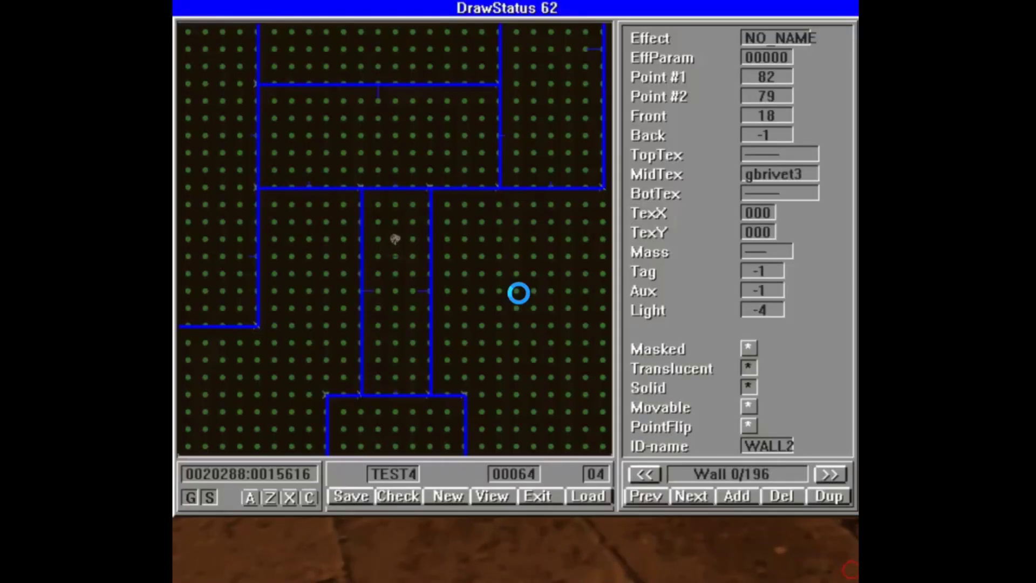
{"action": "right_click", "coordinate": [210, 213]}
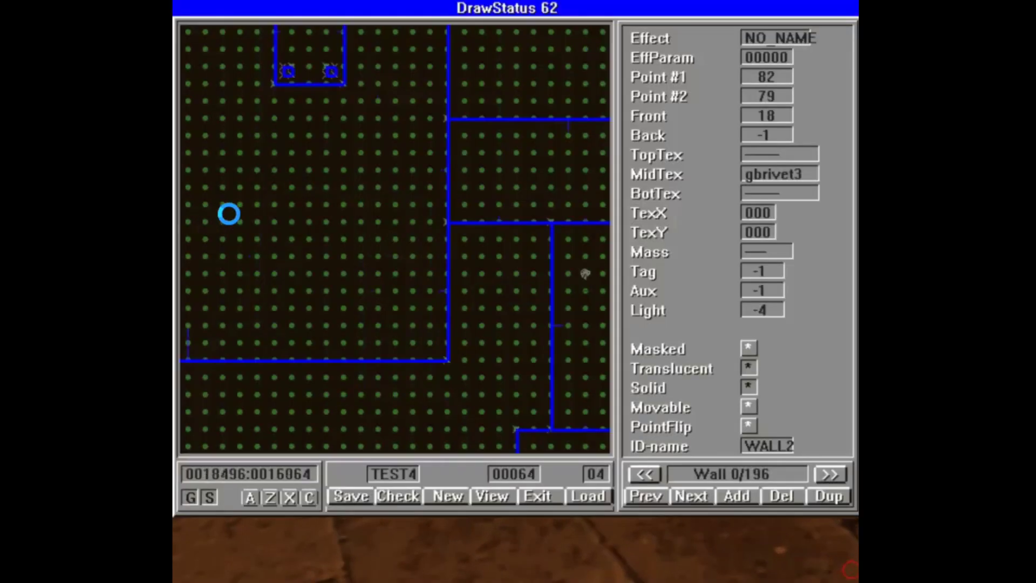
{"action": "right_click", "coordinate": [264, 176]}
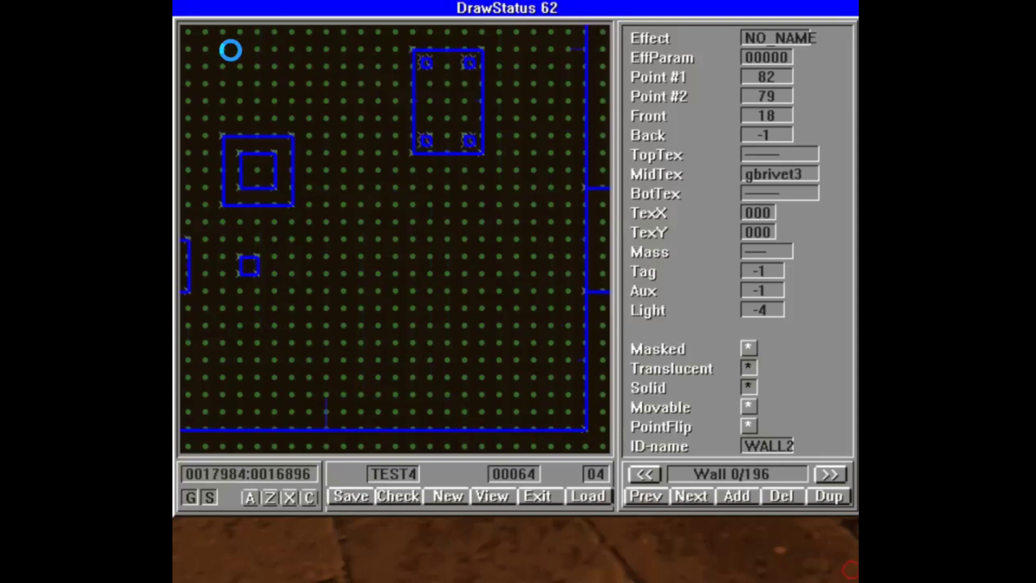
{"action": "right_click", "coordinate": [238, 70]}
{"action": "right_click", "coordinate": [509, 384]}
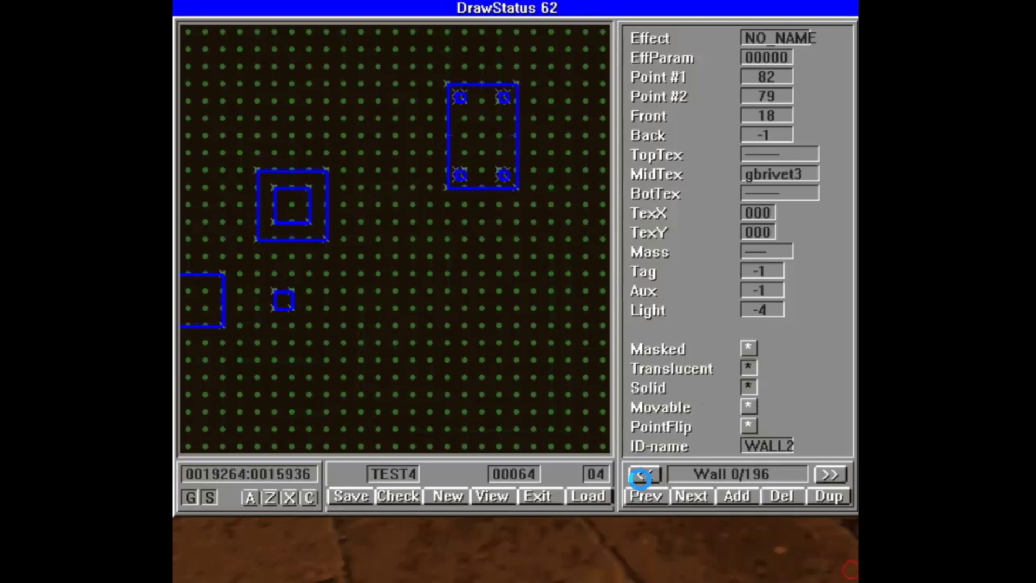
{"action": "left_click", "coordinate": [642, 474]}
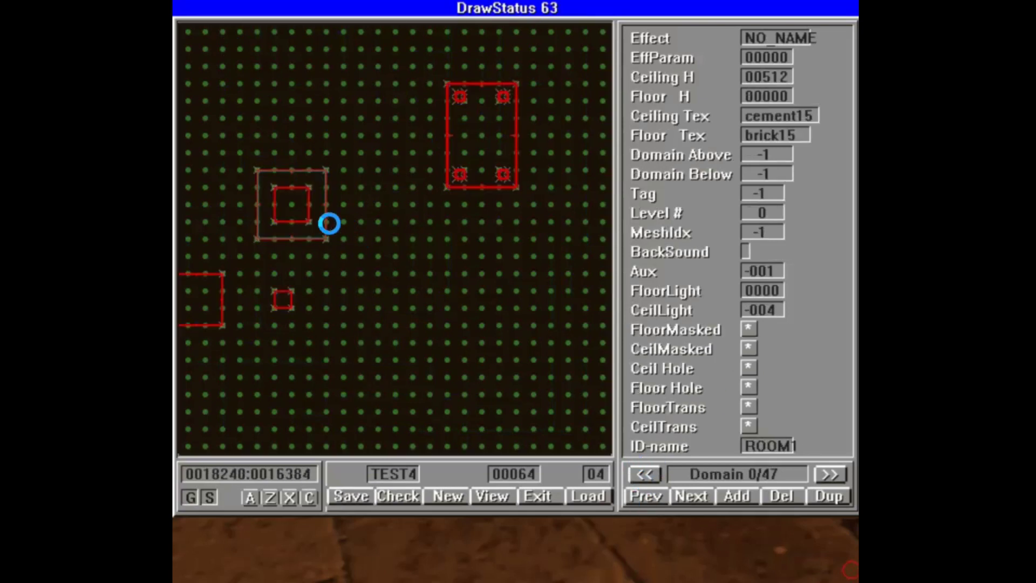
Step: Inspect the domain properties of the nested table's top and base and of the separate TABLE1 tabletop
{"action": "left_click", "coordinate": [324, 216]}
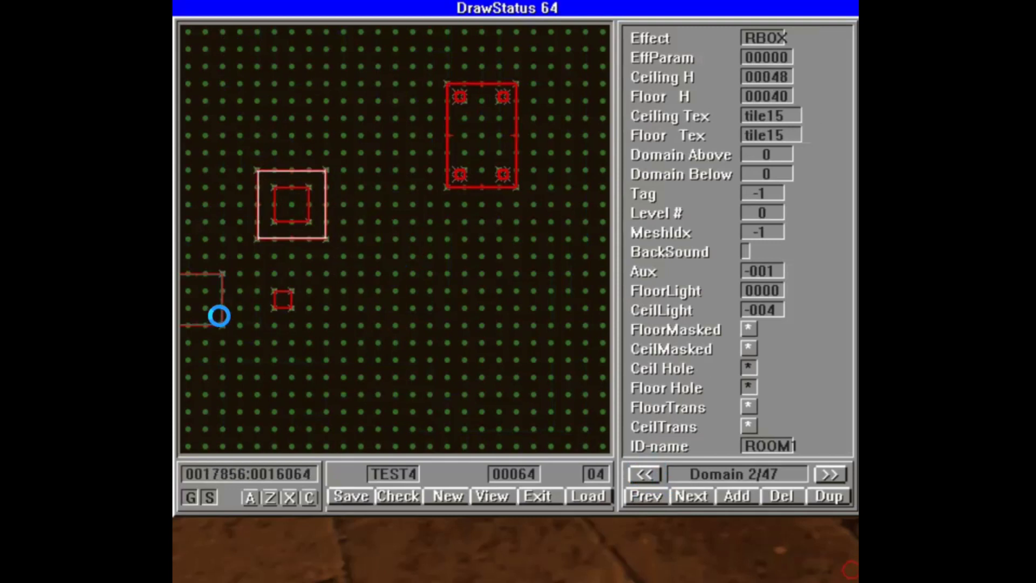
{"action": "left_click", "coordinate": [219, 316]}
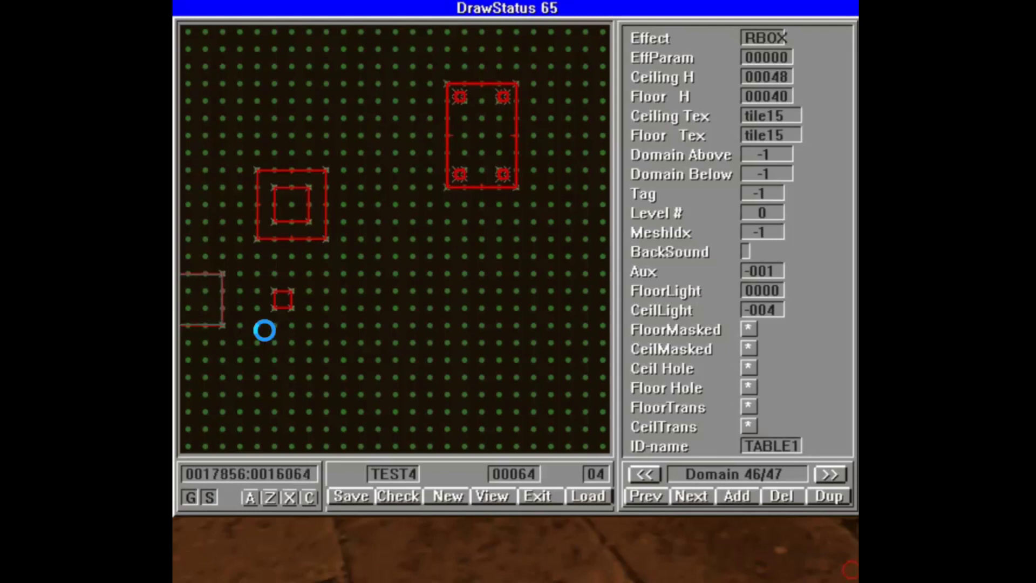
{"action": "right_click", "coordinate": [225, 367]}
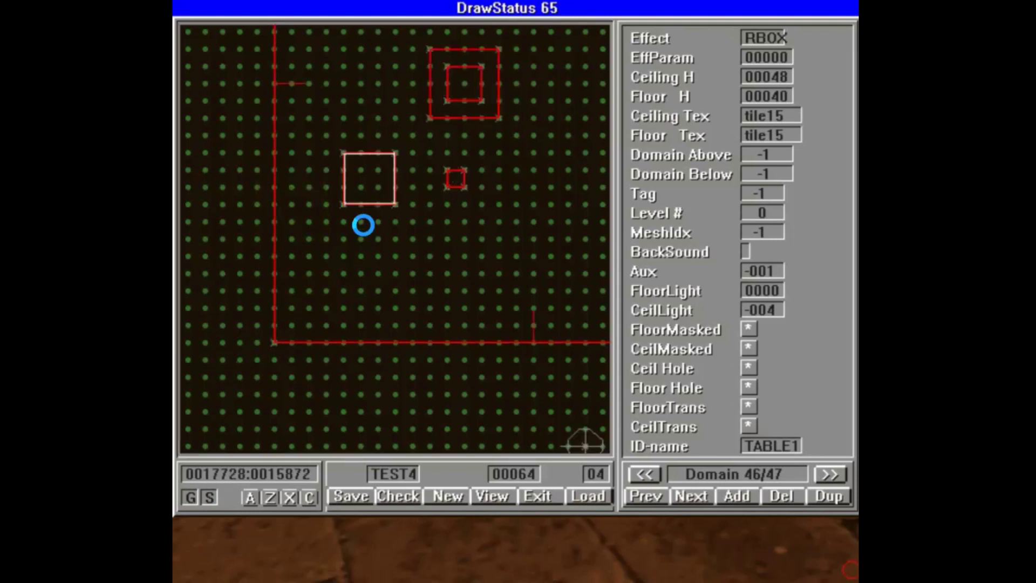
{"action": "left_click", "coordinate": [369, 207]}
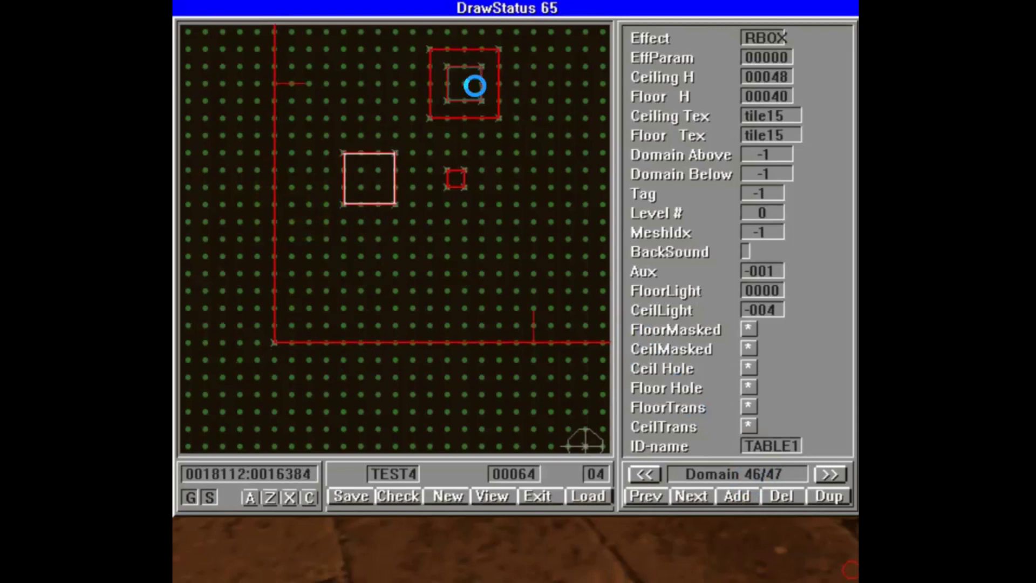
{"action": "left_click", "coordinate": [429, 99]}
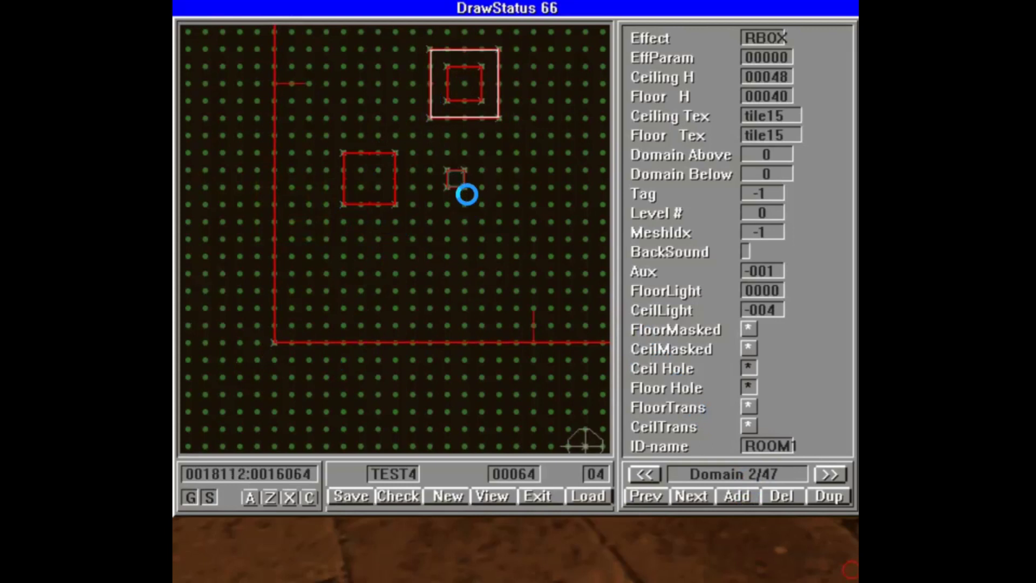
{"action": "left_click", "coordinate": [479, 93]}
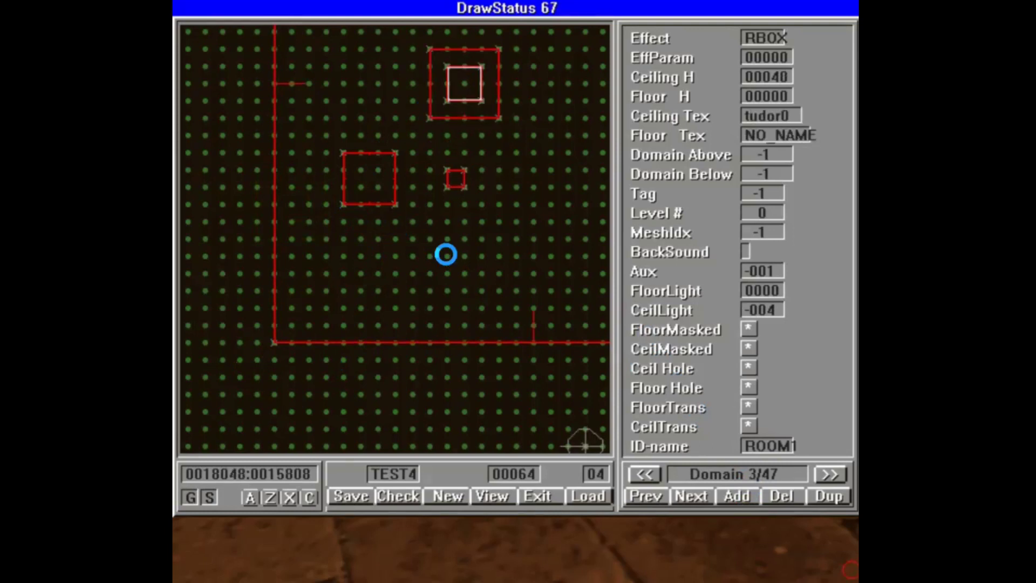
Step: Compare the wall properties of the nested table's base with those of the small separate table base
{"action": "key", "text": "w"}
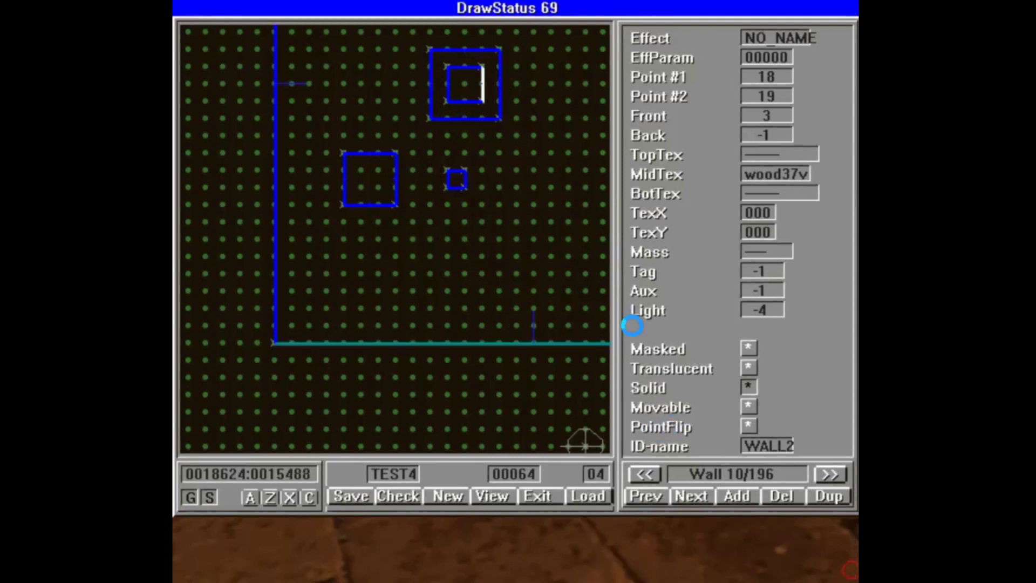
{"action": "left_click", "coordinate": [647, 477]}
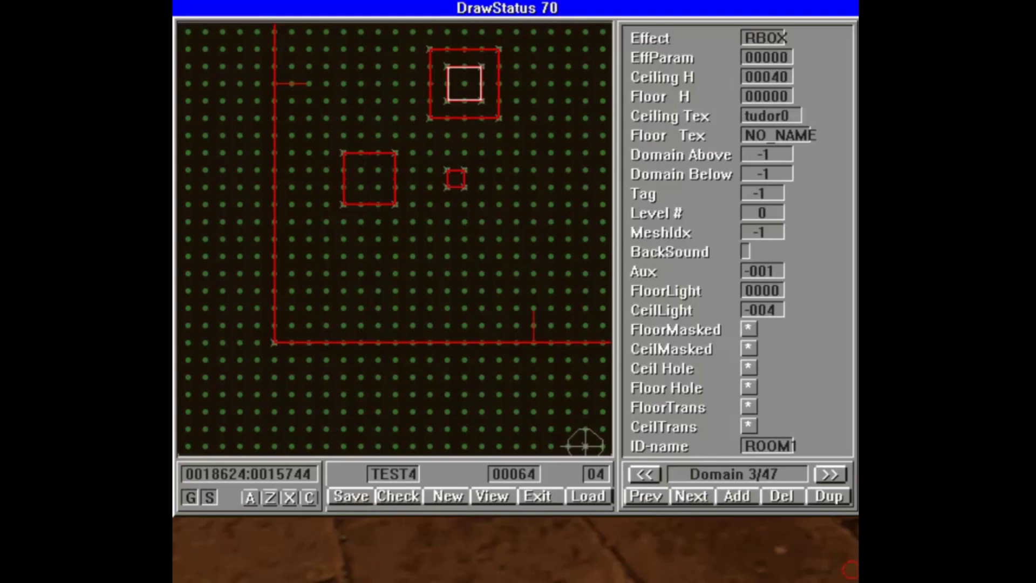
{"action": "key", "text": "w"}
{"action": "left_click", "coordinate": [449, 182]}
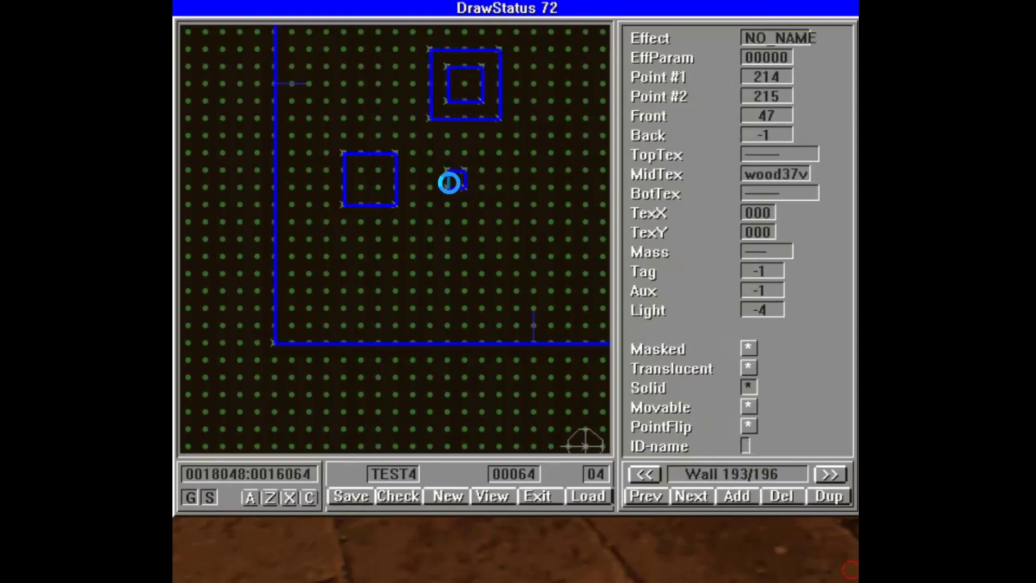
{"action": "key", "text": "plus"}
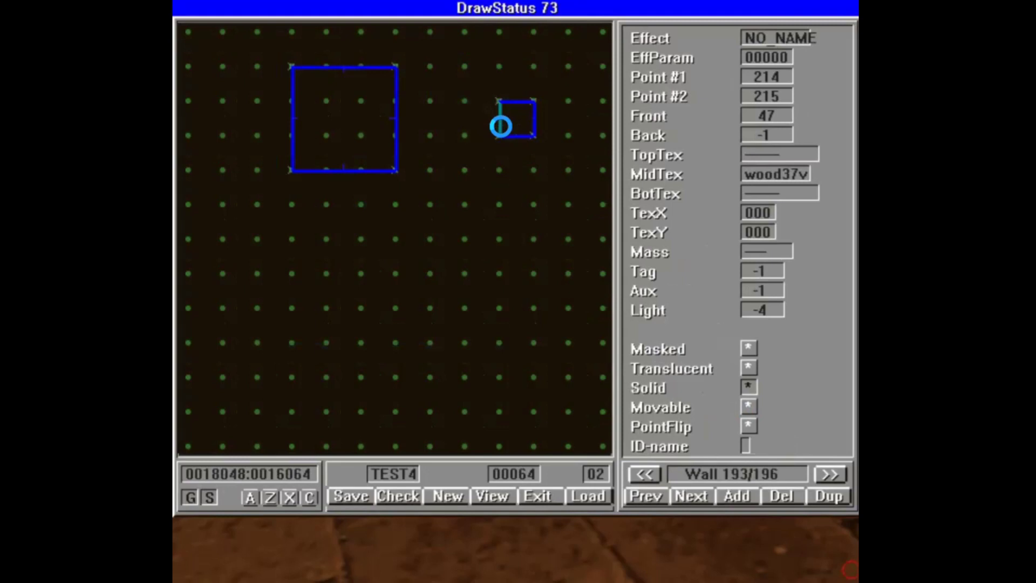
{"action": "right_click", "coordinate": [534, 54]}
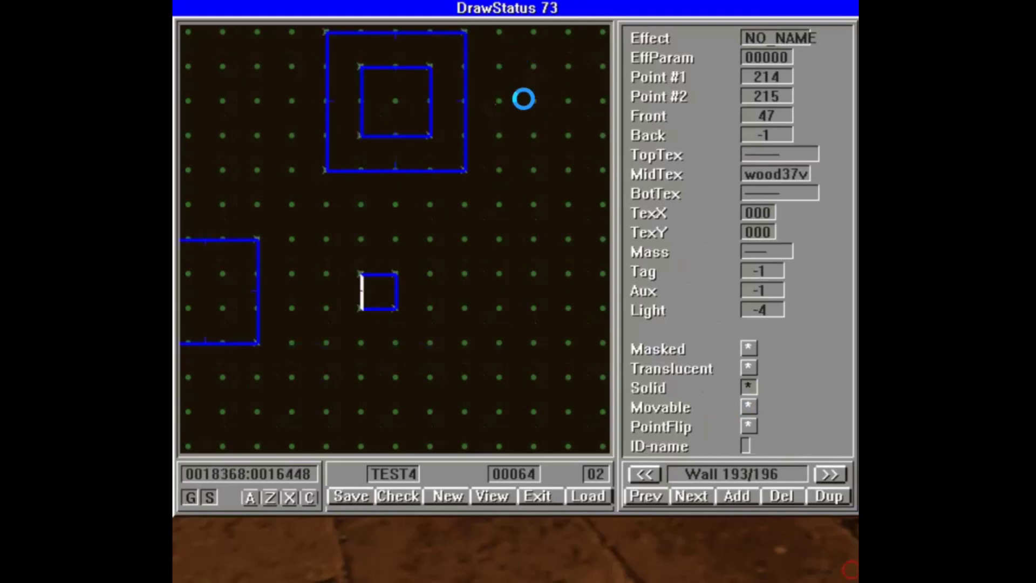
{"action": "left_click", "coordinate": [436, 113]}
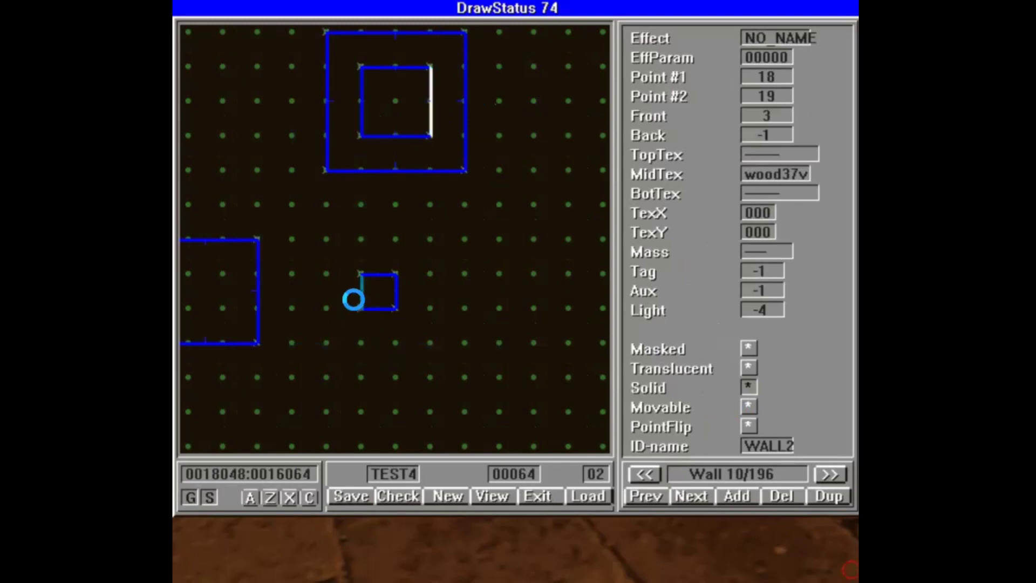
{"action": "left_click", "coordinate": [397, 294]}
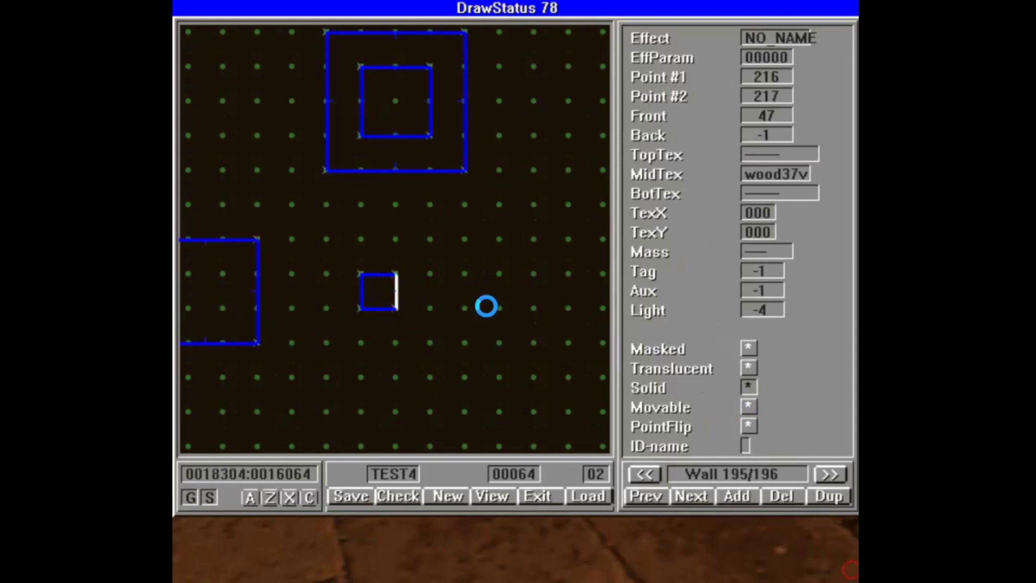
Step: Move the separate TABLE1 and TABLE2 domains to the eastern side of the large hall
{"action": "key", "text": "minus"}
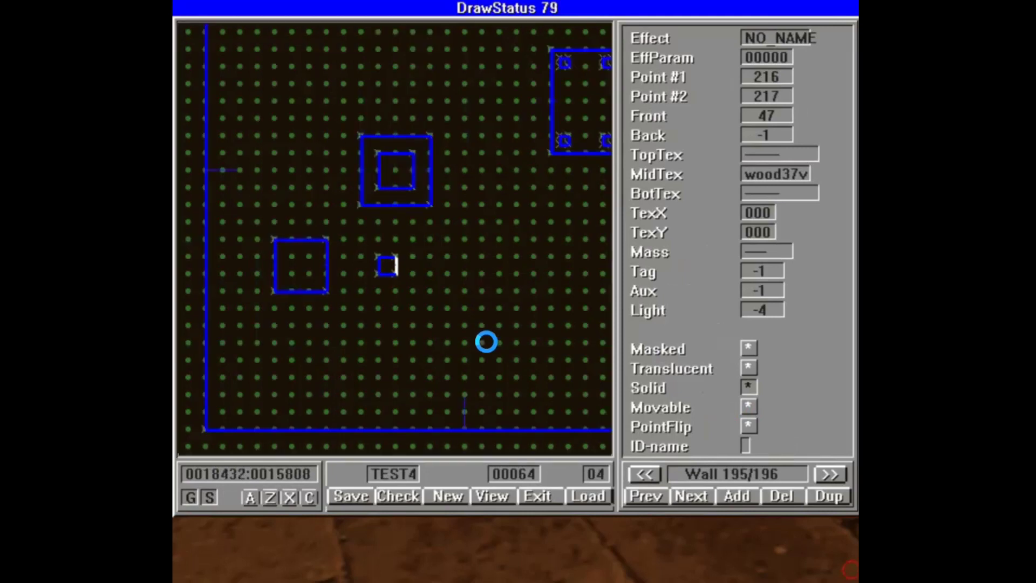
{"action": "right_click", "coordinate": [489, 316]}
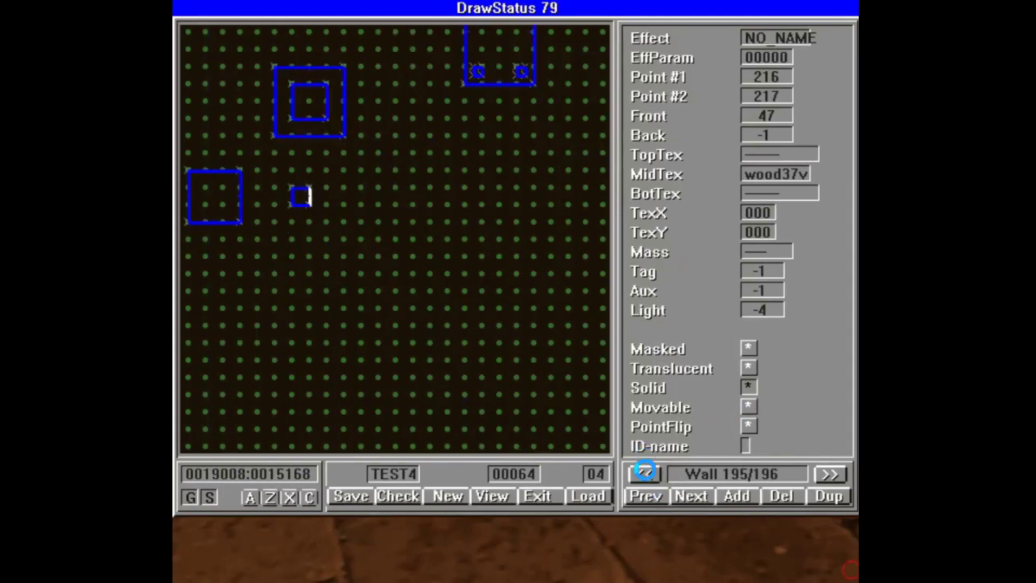
{"action": "left_click", "coordinate": [645, 473]}
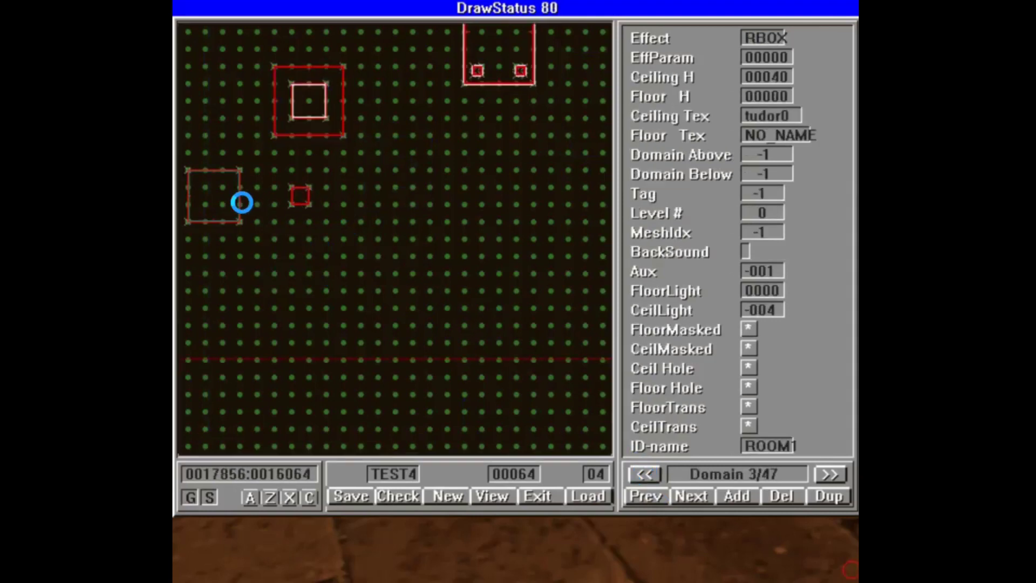
{"action": "left_click_drag", "start_coordinate": [241, 203], "coordinate": [426, 258]}
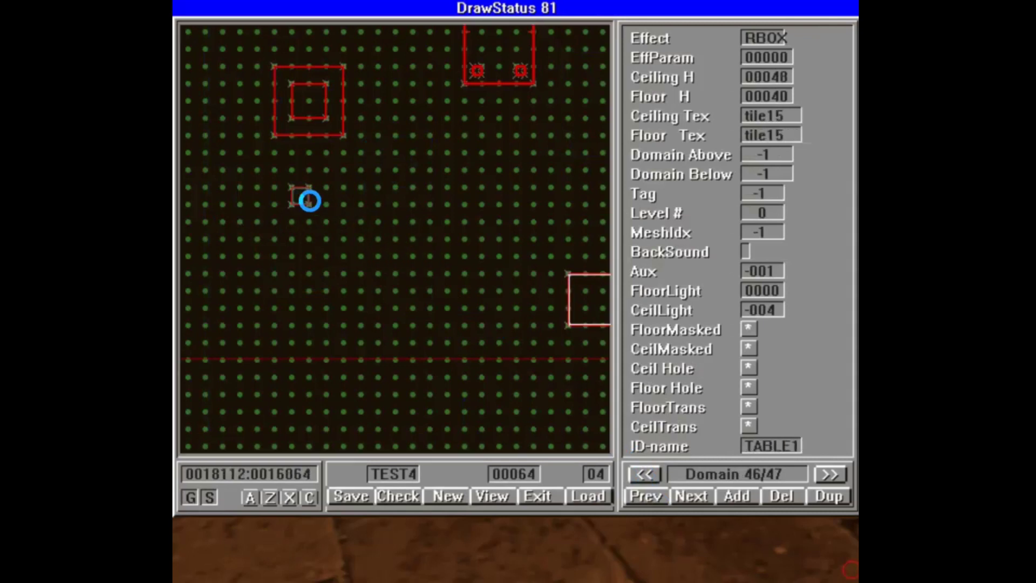
{"action": "left_click_drag", "start_coordinate": [310, 200], "coordinate": [465, 216]}
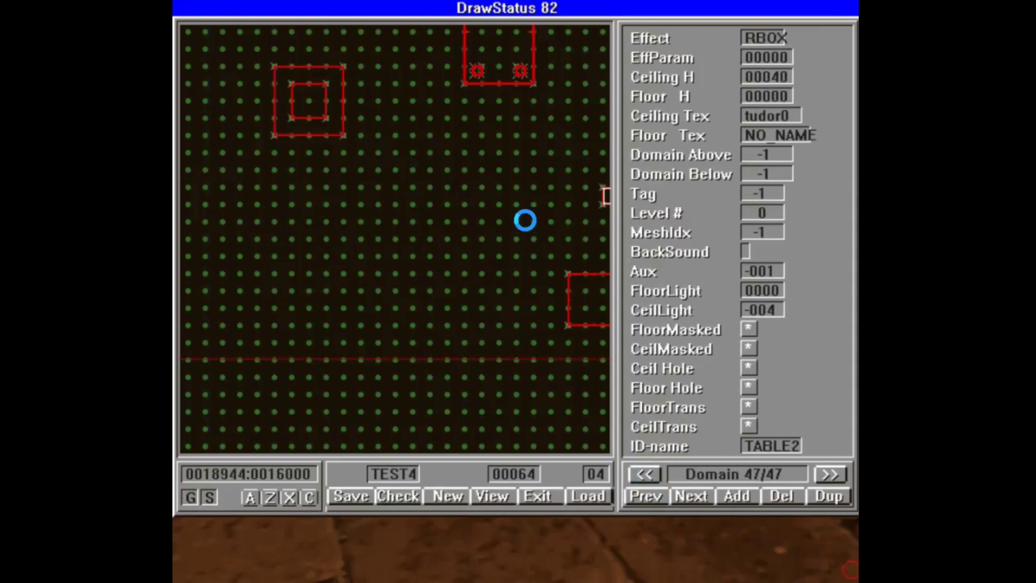
Step: Move the TABLE1 and TABLE2 domains into the room at the corridor's southern end, placing TABLE2 inside TABLE1's outline
{"action": "right_click", "coordinate": [523, 220]}
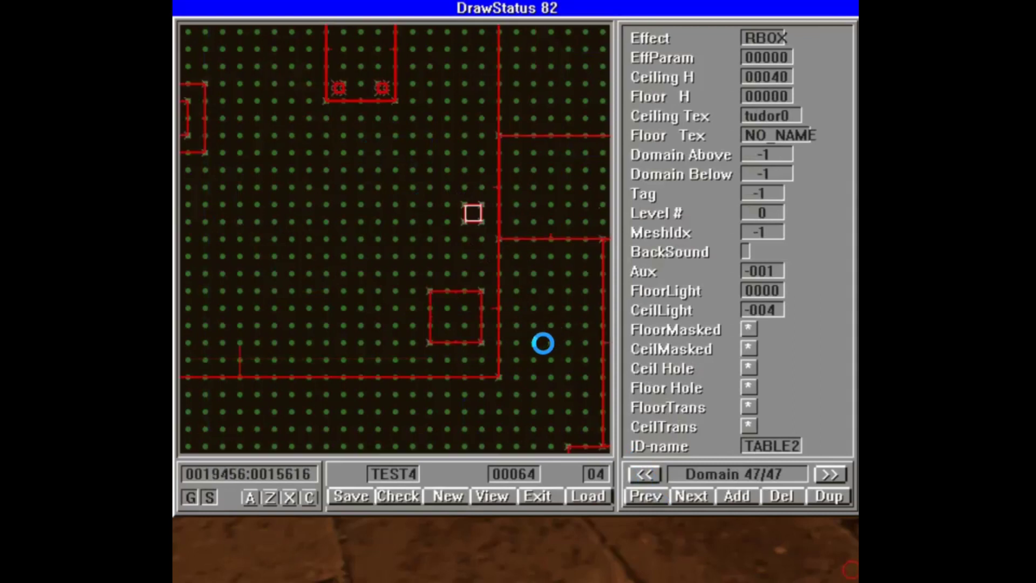
{"action": "left_click", "coordinate": [542, 343]}
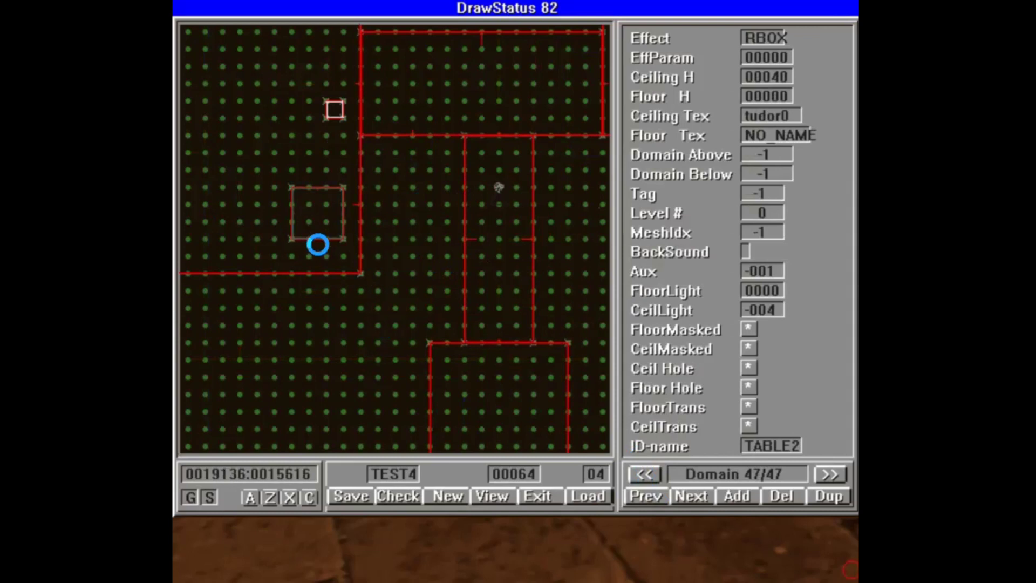
{"action": "left_click_drag", "start_coordinate": [318, 244], "coordinate": [411, 349]}
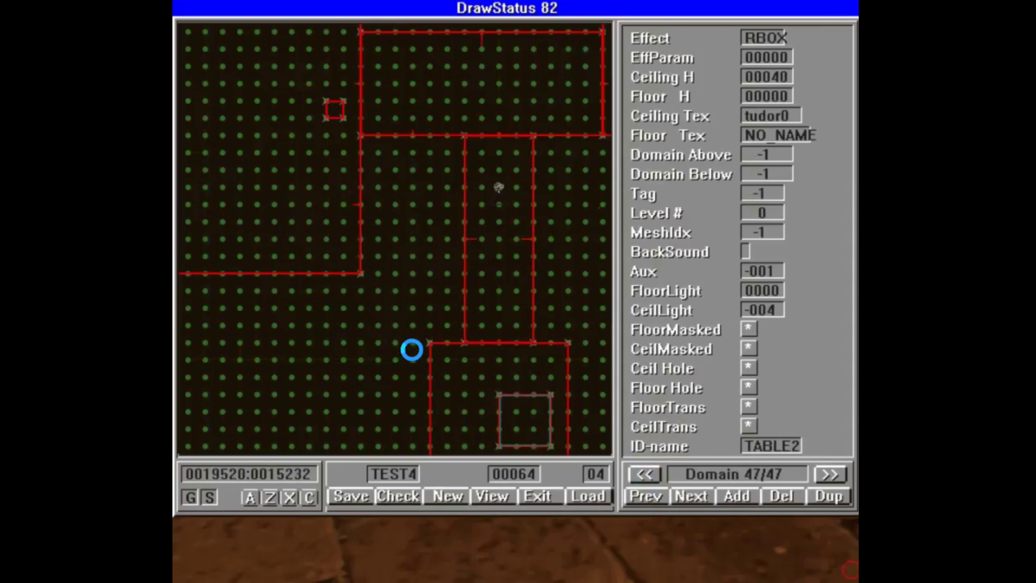
{"action": "left_click", "coordinate": [412, 349]}
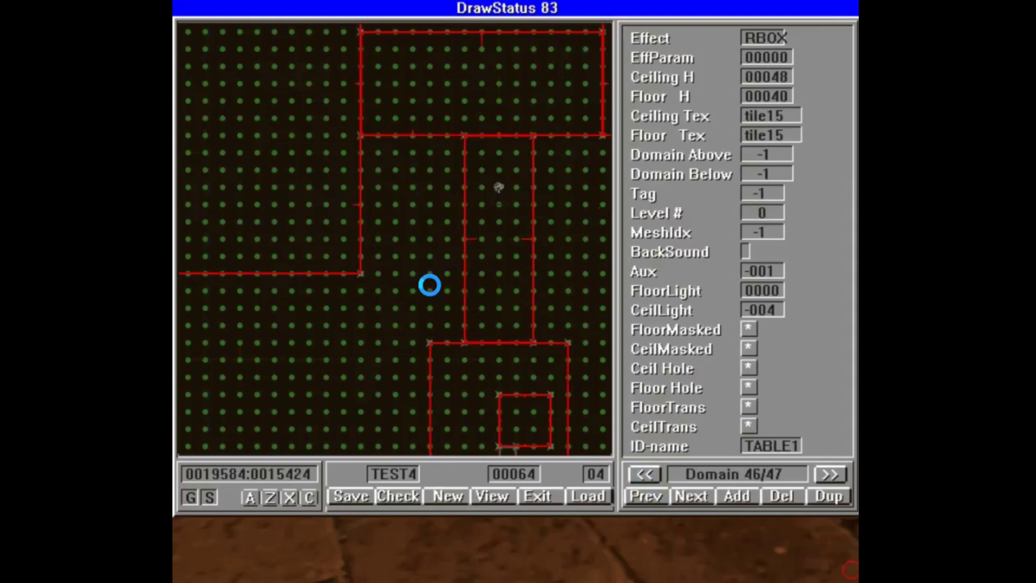
{"action": "left_click", "coordinate": [430, 284]}
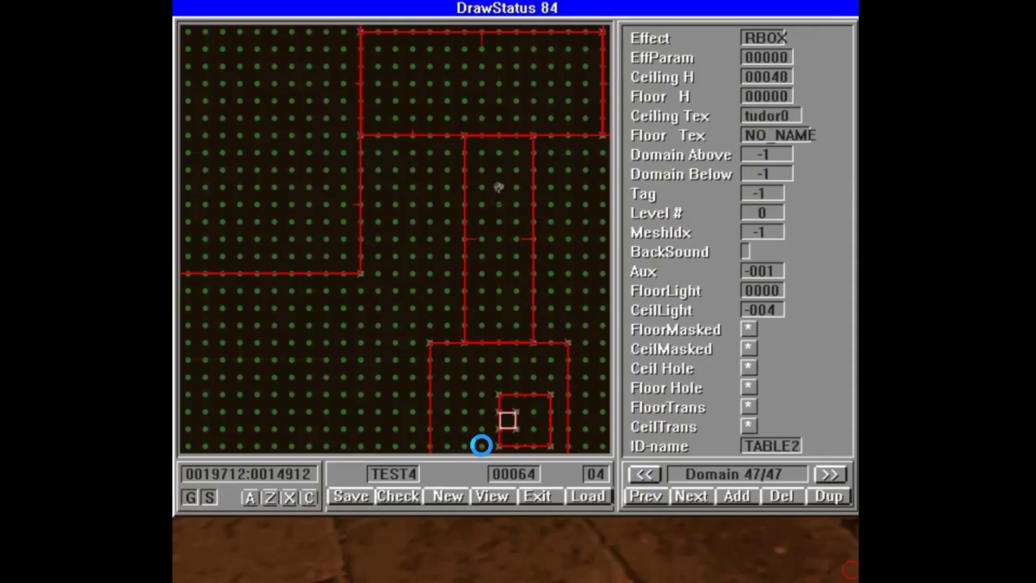
{"action": "key", "text": "c"}
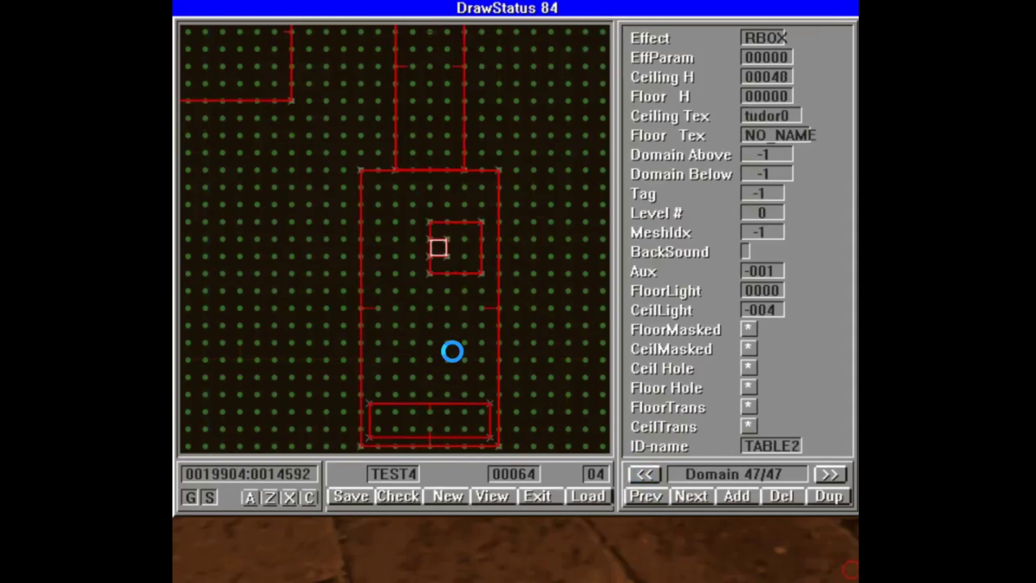
{"action": "key", "text": "a"}
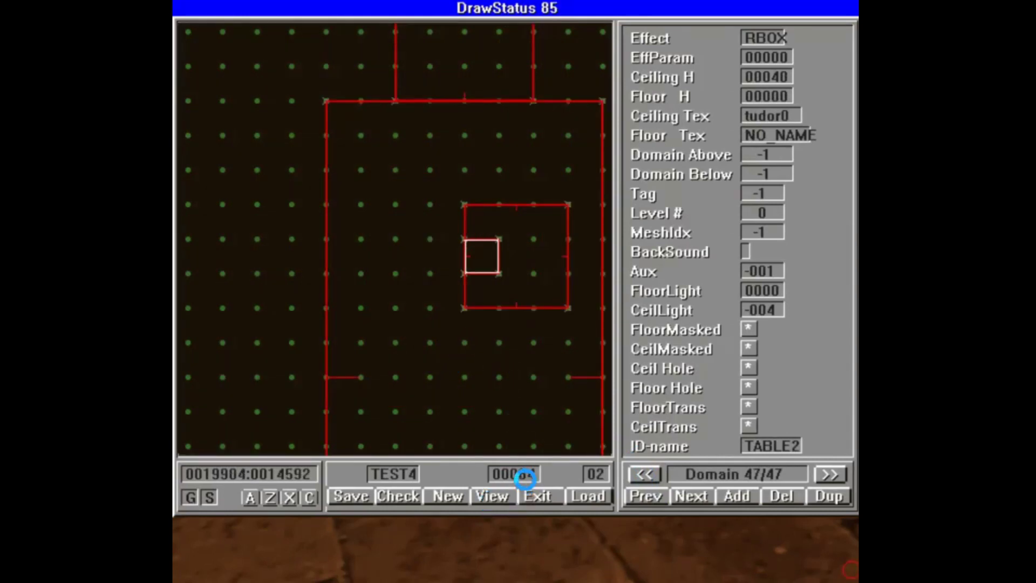
Step: Set the grid spacing to 32, centre TABLE2 inside TABLE1, and place both domains near the room's western wall
{"action": "left_click", "coordinate": [534, 479]}
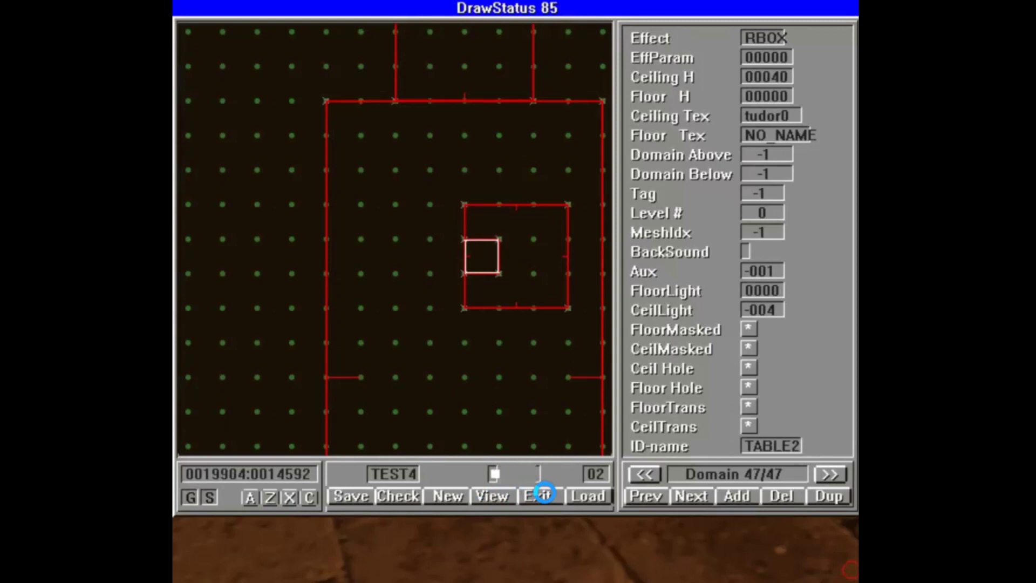
{"action": "type", "text": "32"}
{"action": "key", "text": "Return"}
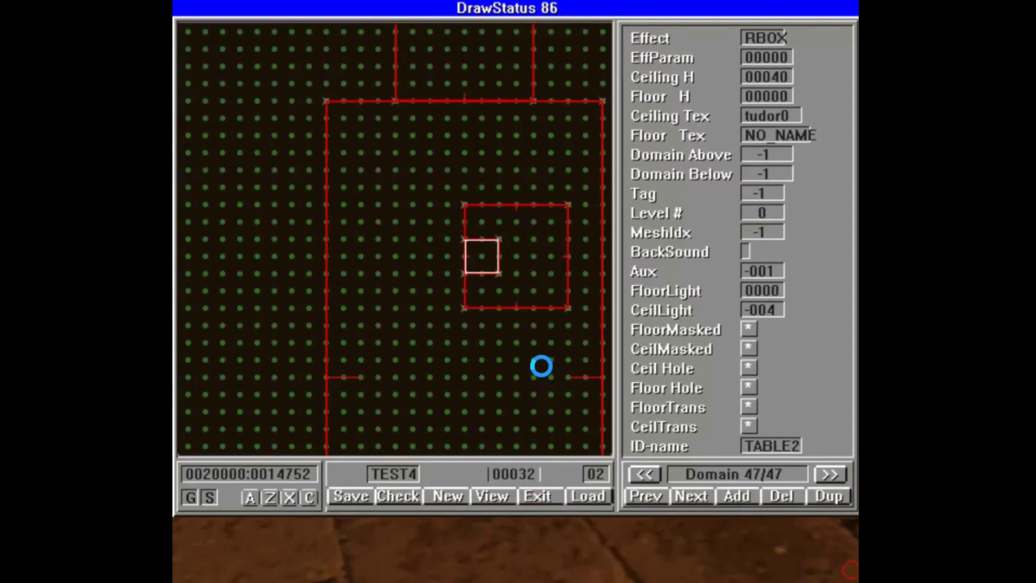
{"action": "left_click", "coordinate": [499, 271]}
{"action": "left_click_drag", "start_coordinate": [497, 266], "coordinate": [440, 299]}
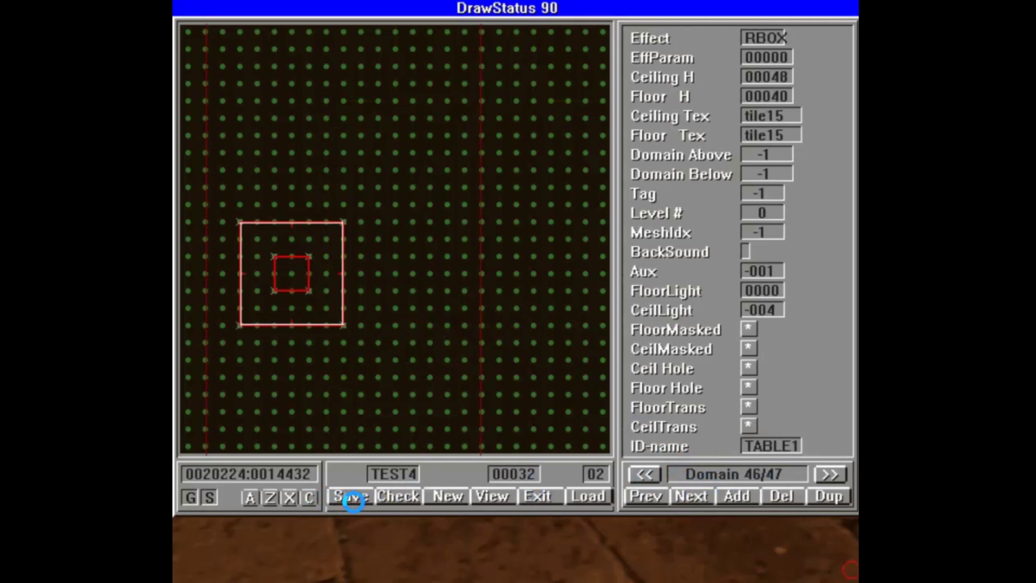
Step: Save the level as TEST4 and reload it
{"action": "left_click", "coordinate": [351, 497]}
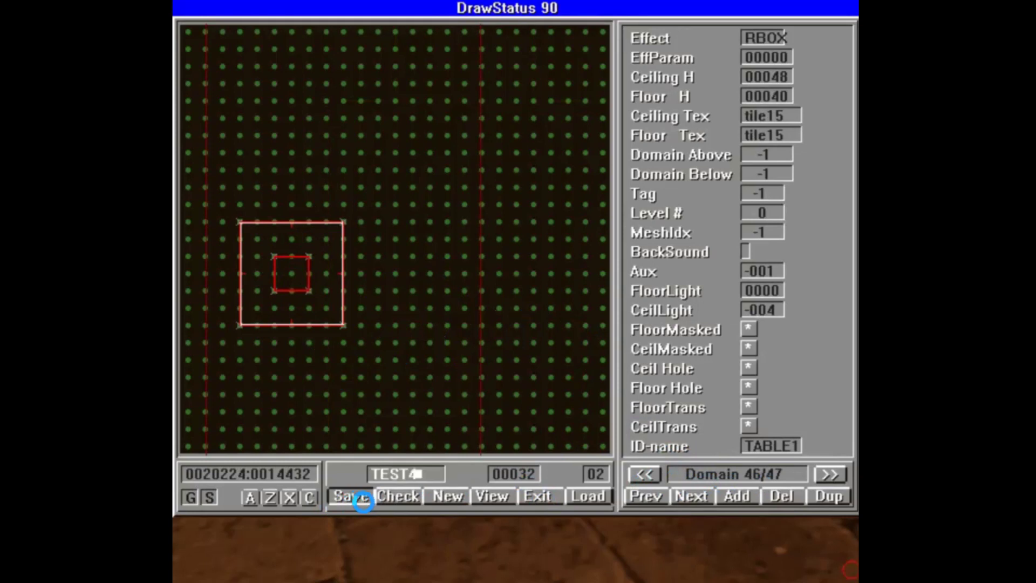
{"action": "key", "text": "Return"}
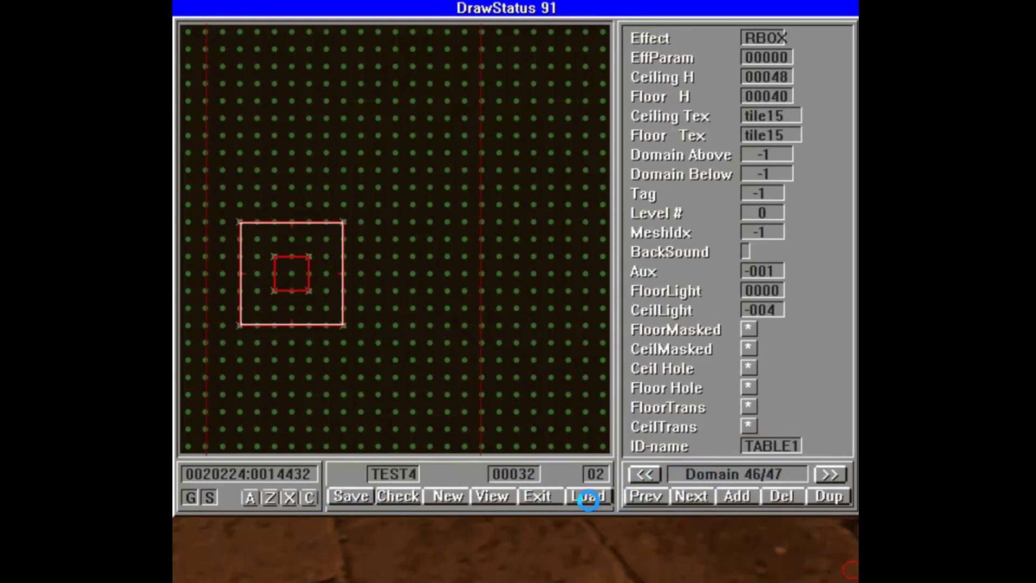
{"action": "left_click", "coordinate": [588, 496]}
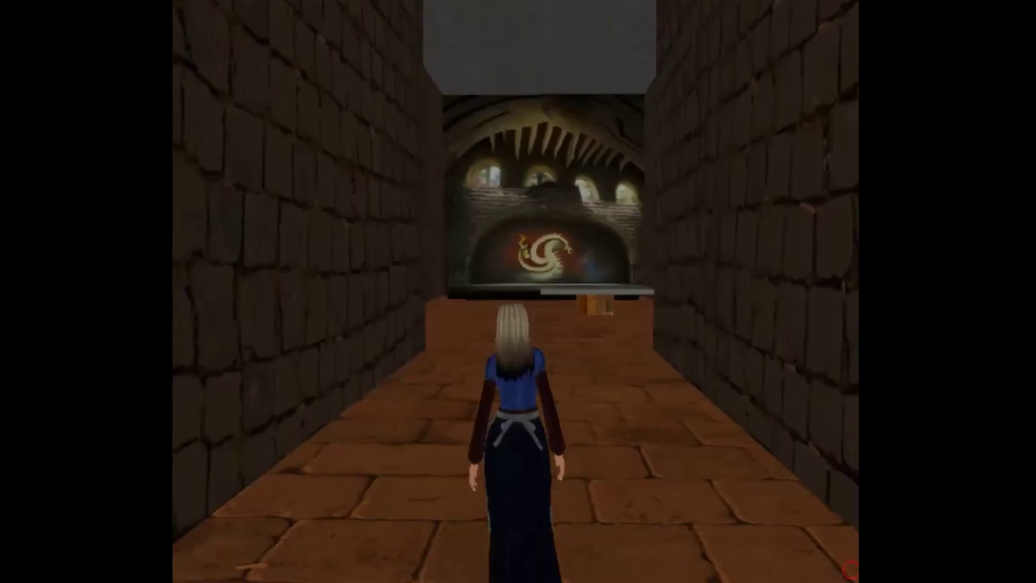
Step: Walk the character down the corridor toward the table to examine its top and base in the 3D level
{"action": "key", "text": "Up"}
{"action": "key", "text": "Right"}
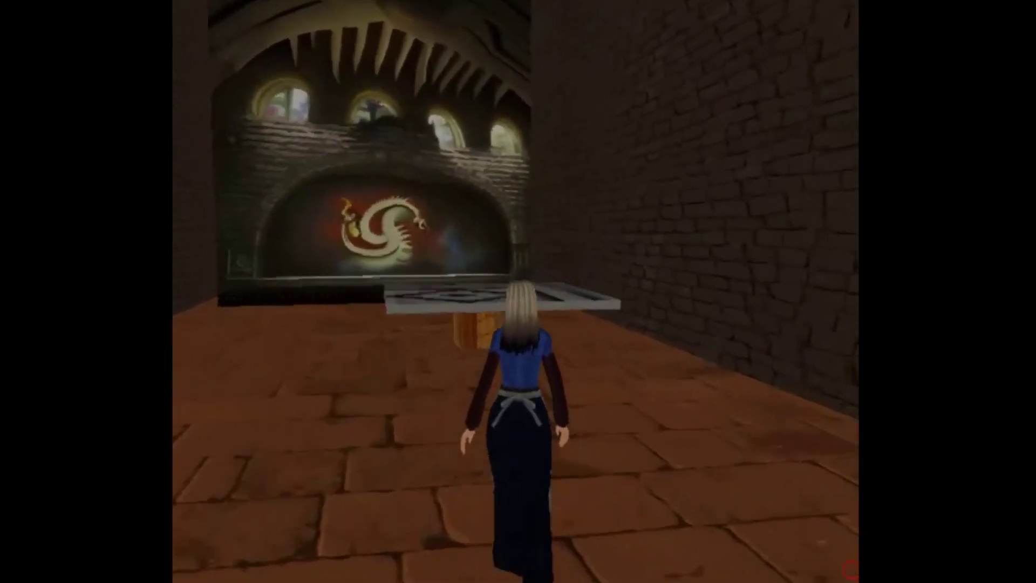